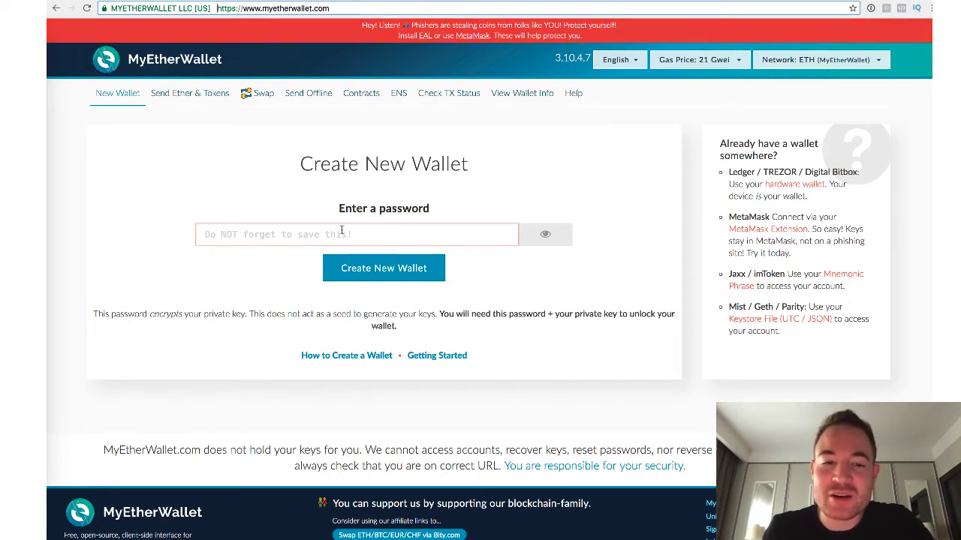
Create a new wallet protected by a password, entering the wallet password and declining to save the login in 1Password.
left_click(378, 230)
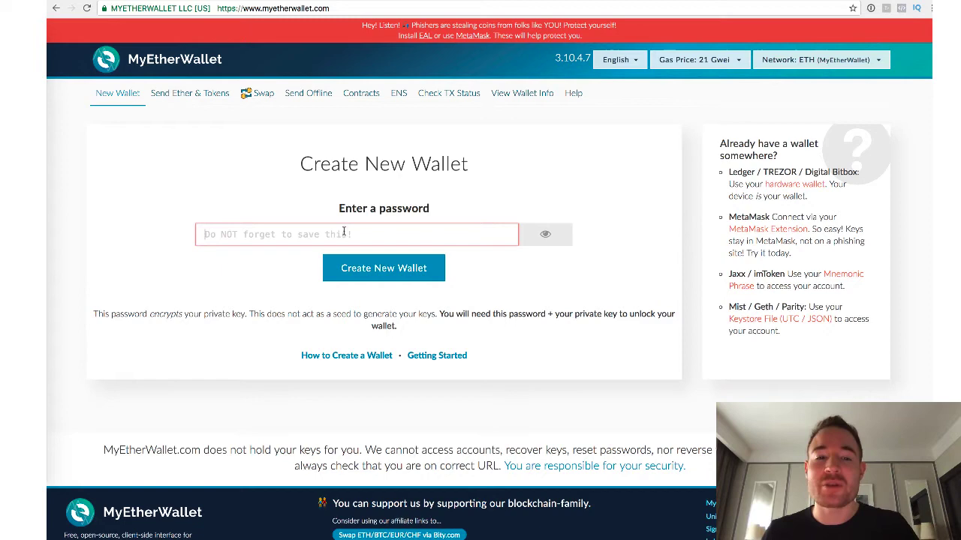
left_click(307, 233)
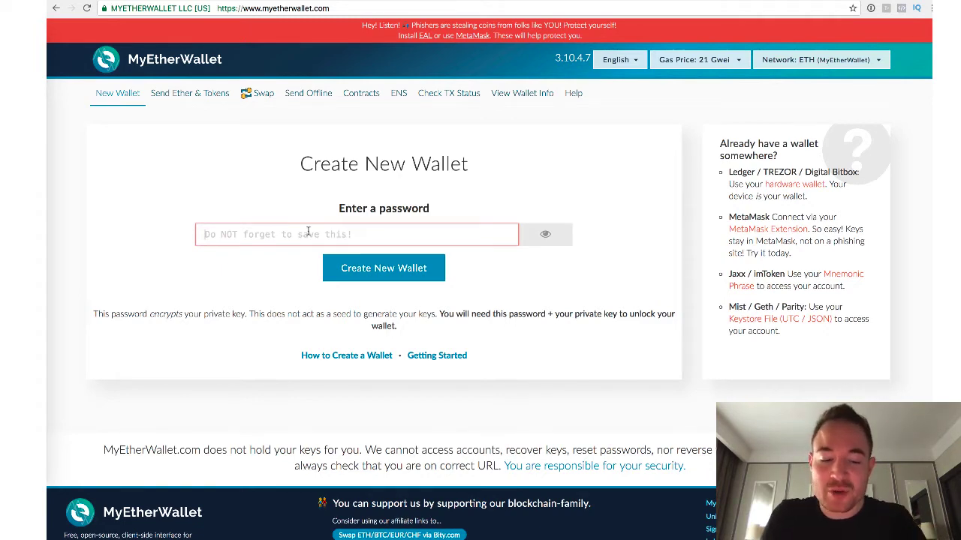
type("************")
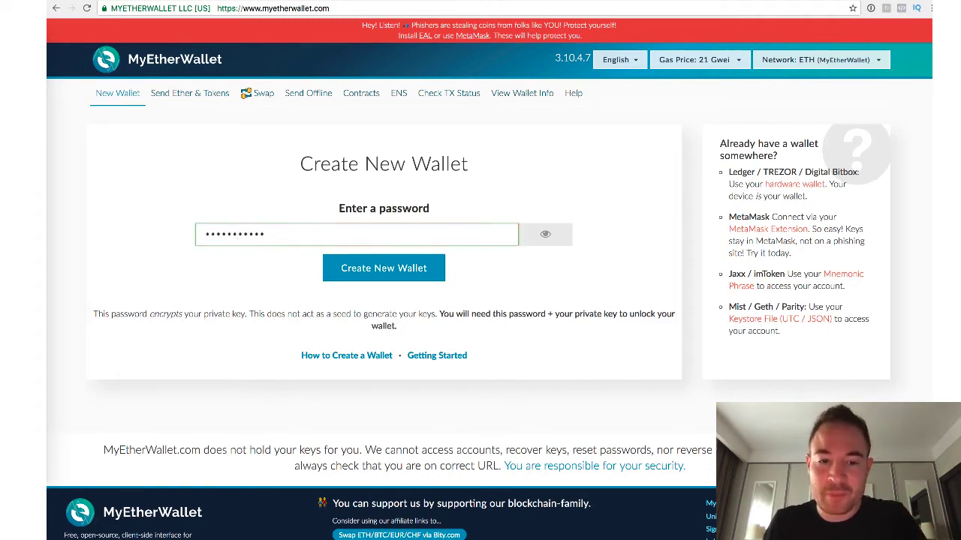
left_click(327, 279)
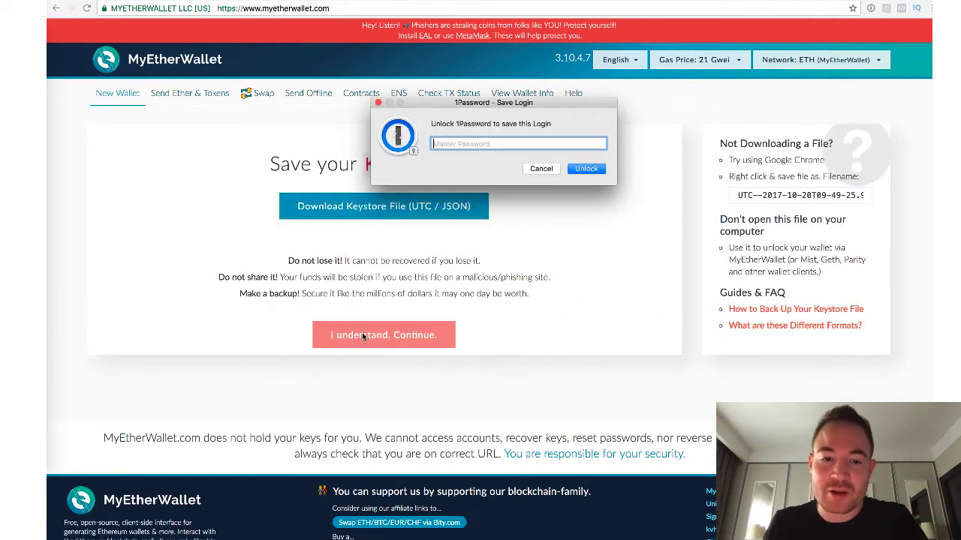
left_click(540, 169)
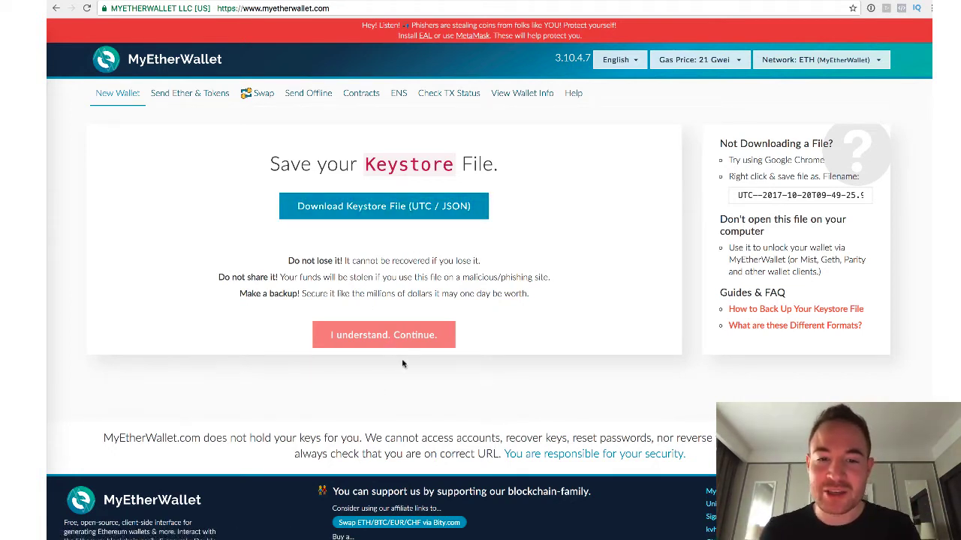
Download the wallet's Keystore File (UTC / JSON), acknowledge the warning and continue to the private key page.
left_click(430, 204)
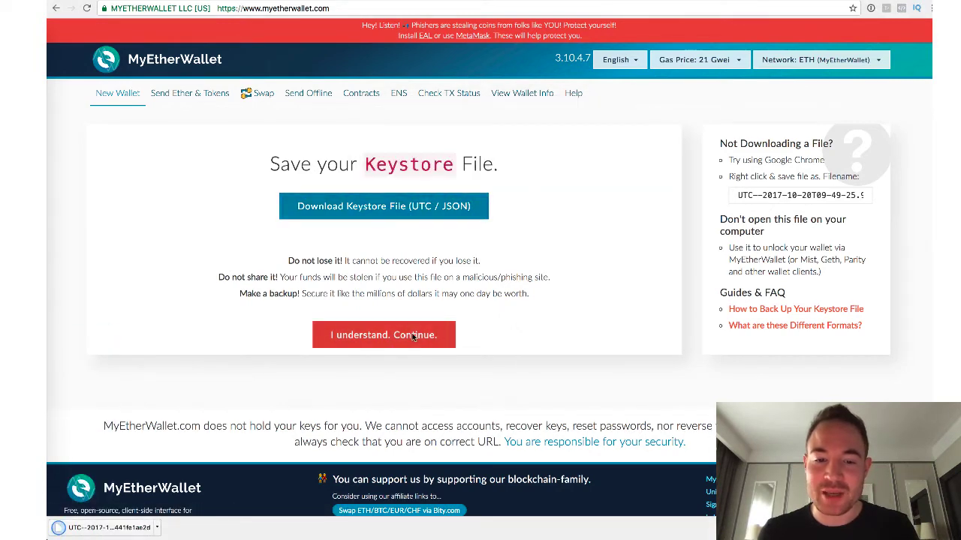
left_click(417, 335)
left_click(558, 167)
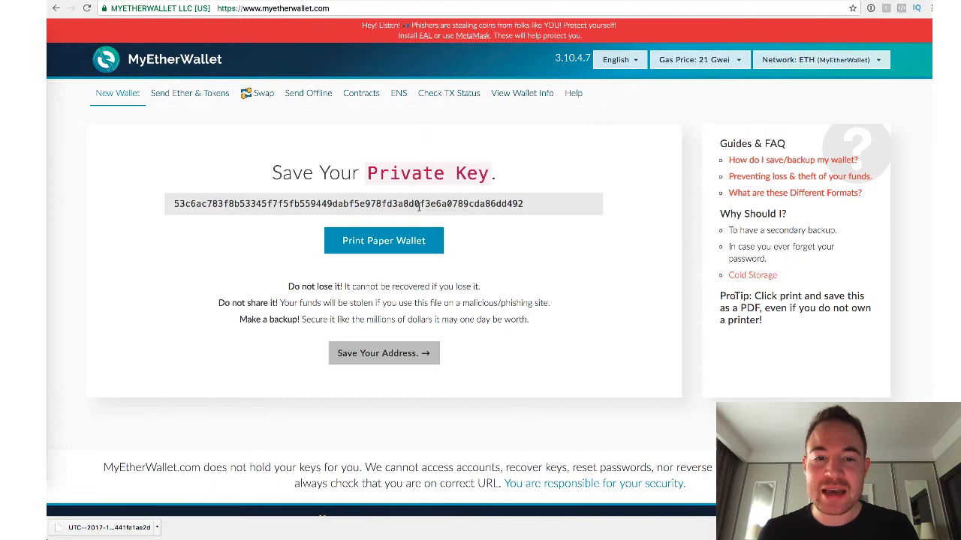
Select the new wallet's entire private key and copy it.
left_click_drag(244, 203, 333, 204)
left_click(488, 205)
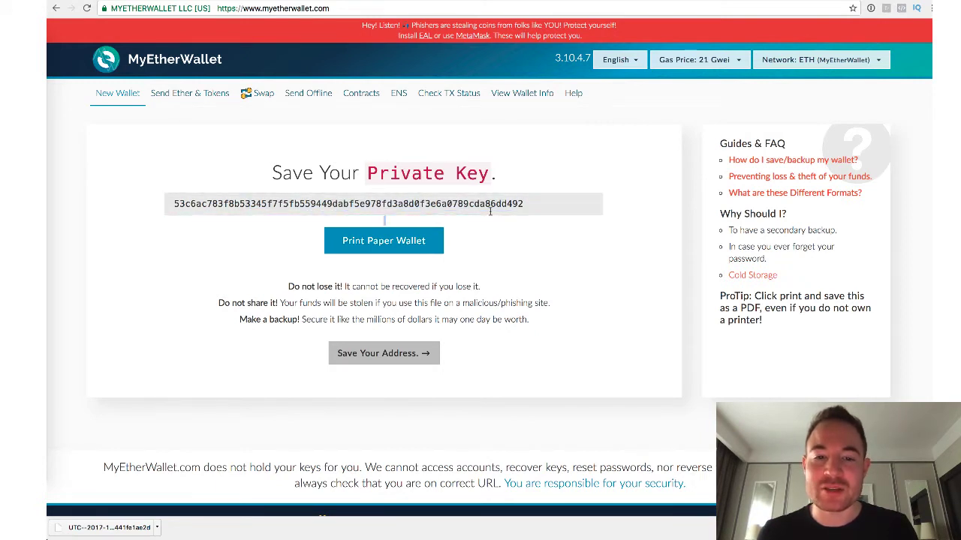
double_click(489, 204)
key("ctrl+c")
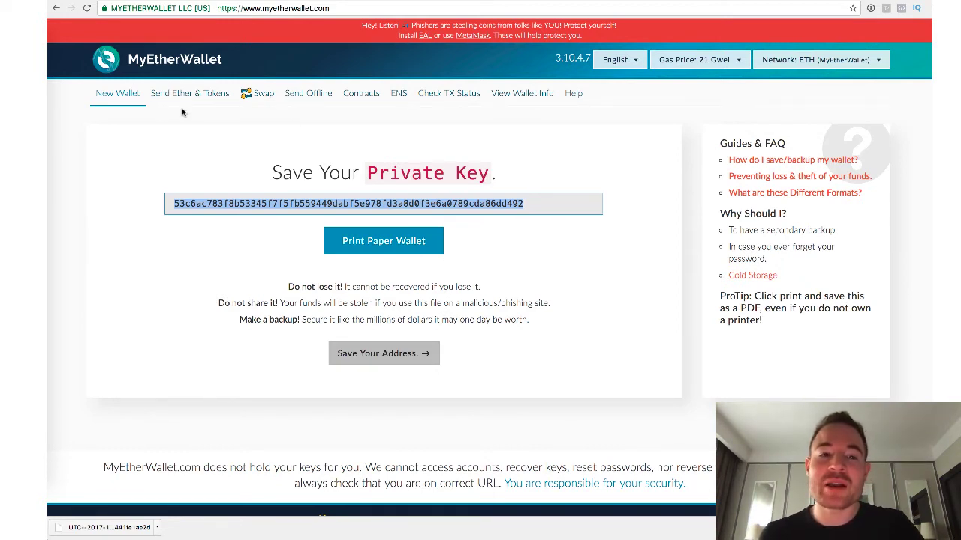
Open View Wallet Info, decline saving the password in Chrome, and unlock the wallet by pasting its private key.
left_click(509, 96)
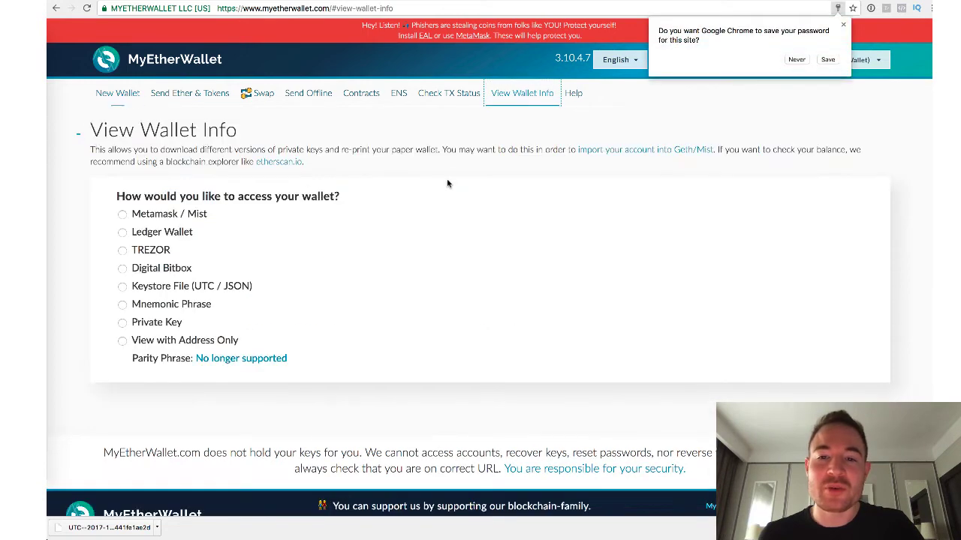
left_click(792, 58)
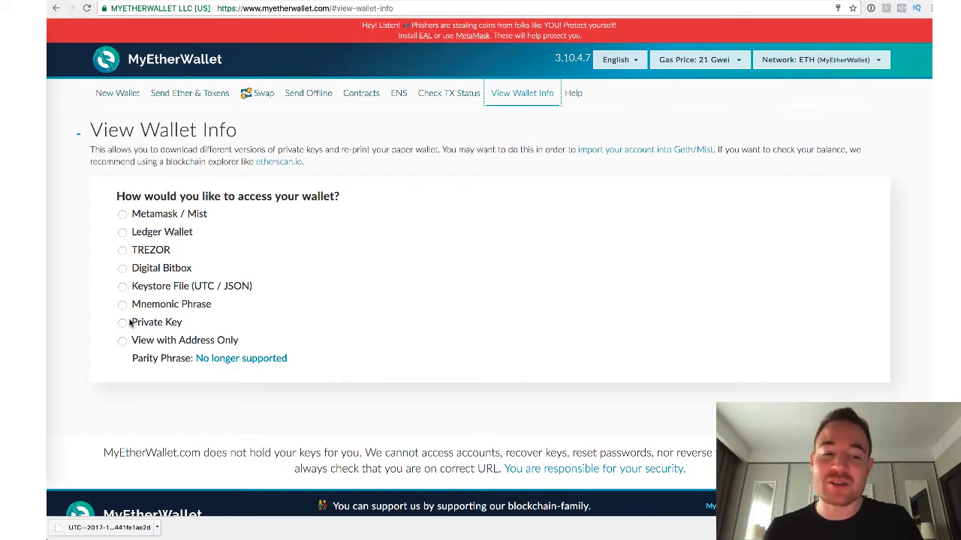
left_click(125, 324)
left_click(382, 226)
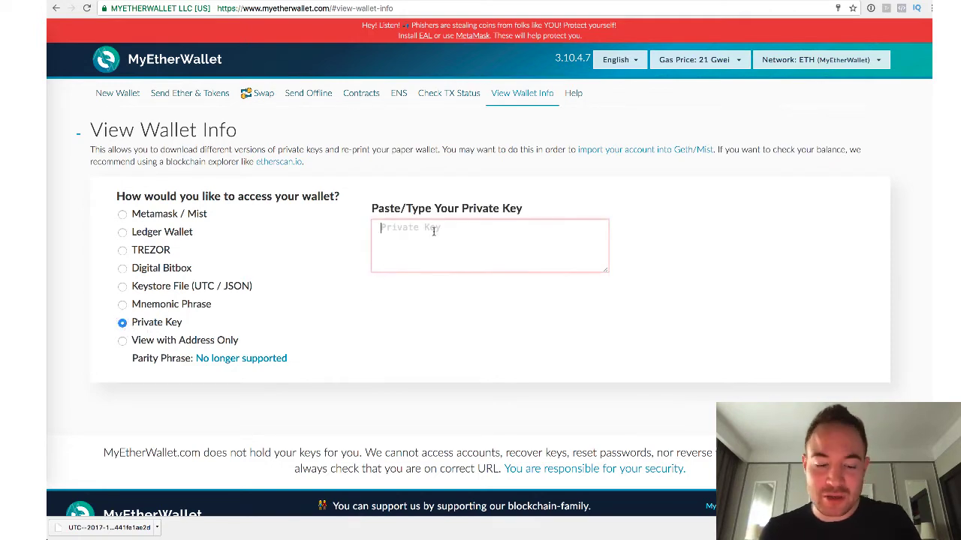
key("ctrl+v")
left_click(655, 226)
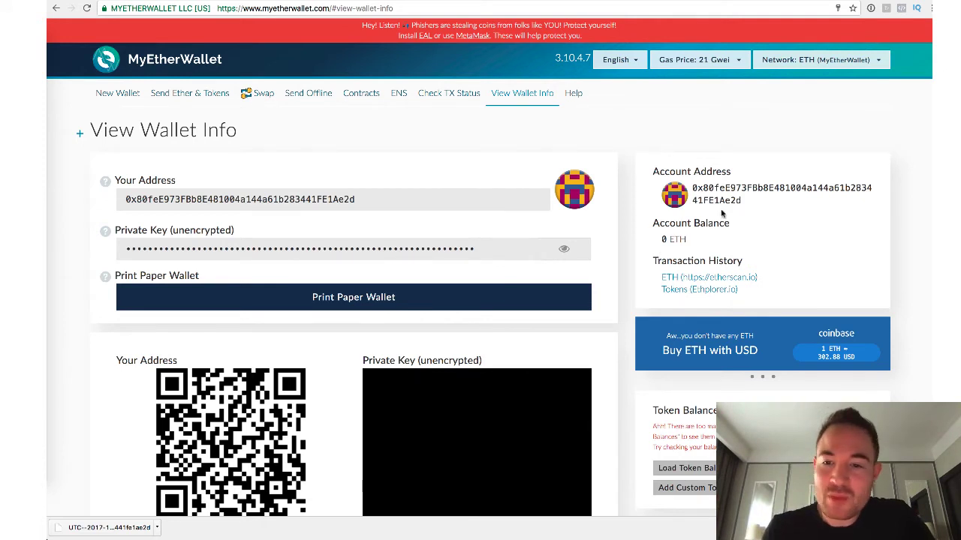
Locate the wallet's public address in the account details and highlight it in full.
double_click(343, 197)
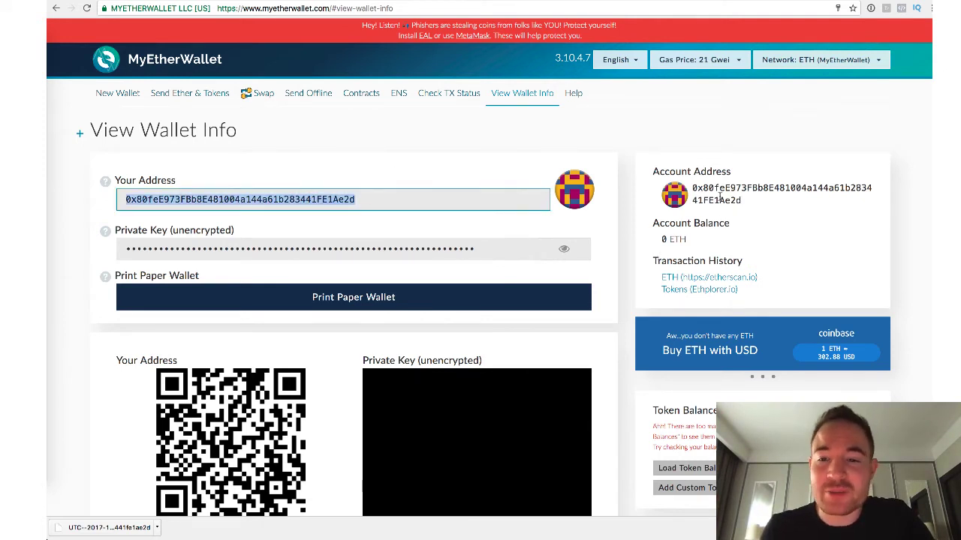
left_click(692, 188)
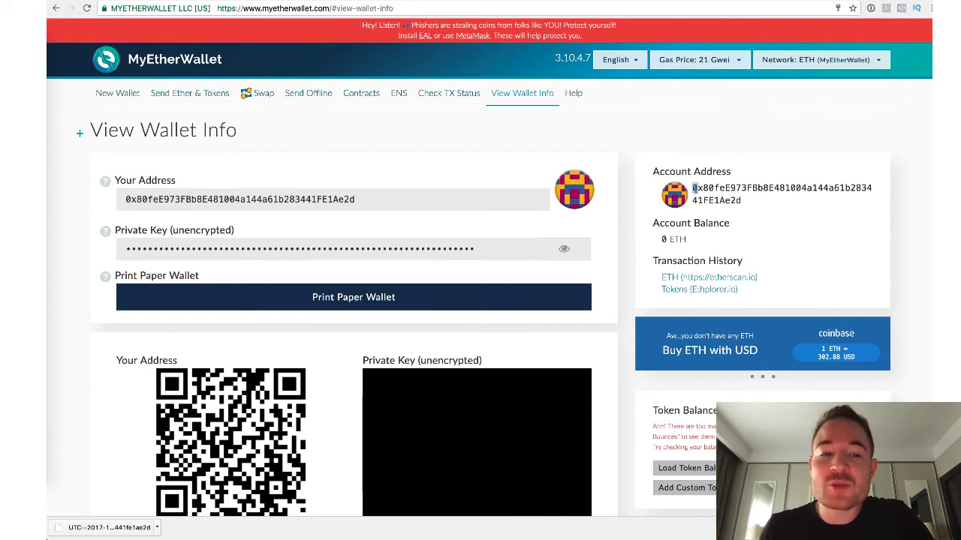
left_click(378, 199)
double_click(354, 199)
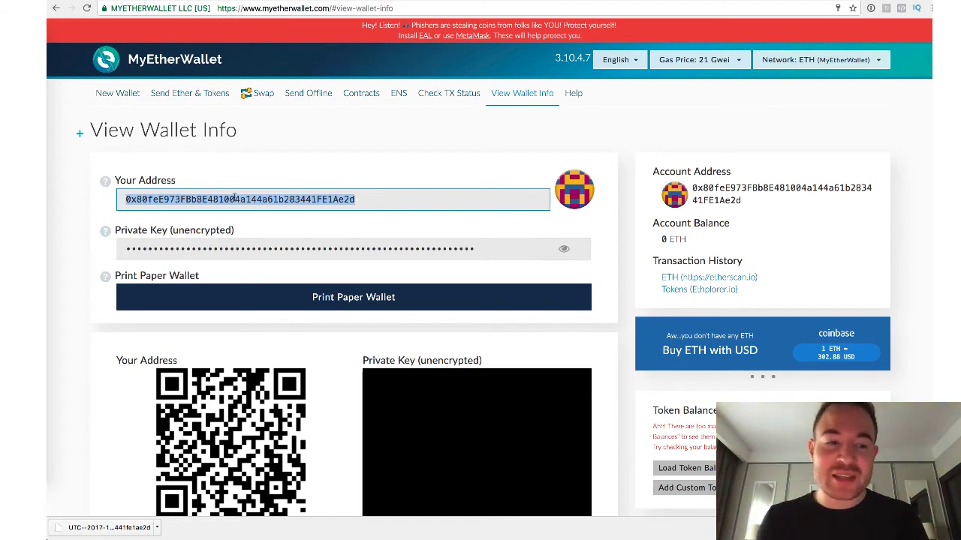
Check the wallet's equivalent BTC value, load the token balances and show the full token list.
scroll(364, 197, "down", 1)
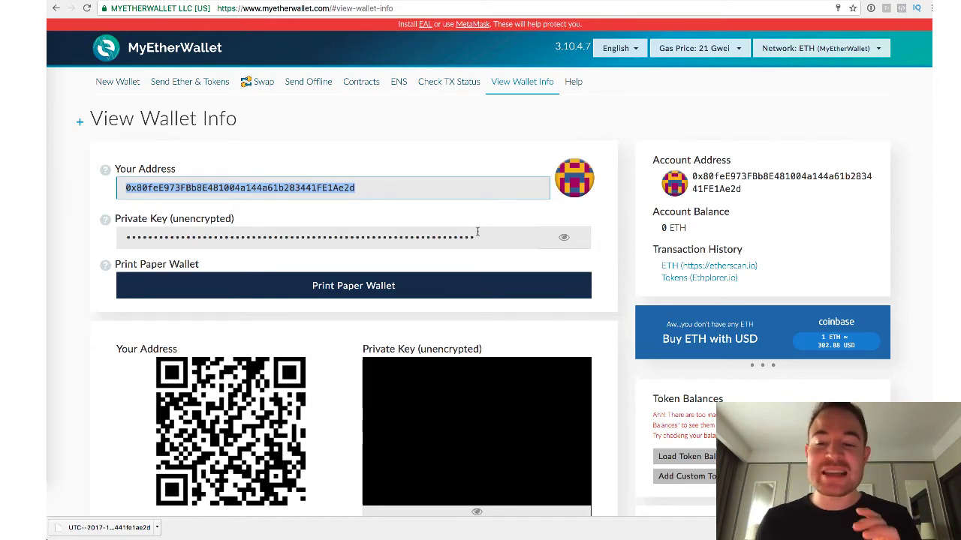
scroll(677, 346, "down", 1)
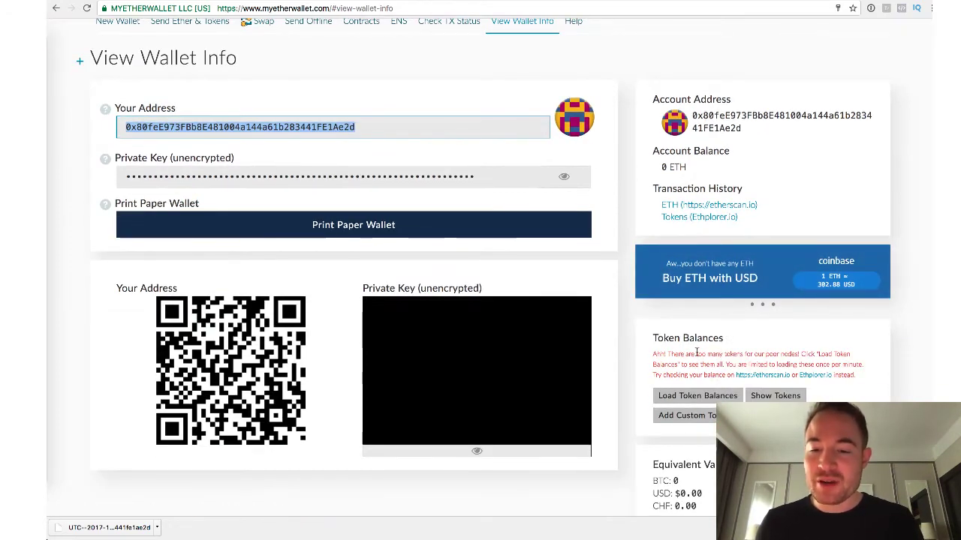
scroll(677, 349, "down", 1)
left_click_drag(680, 452, 658, 451)
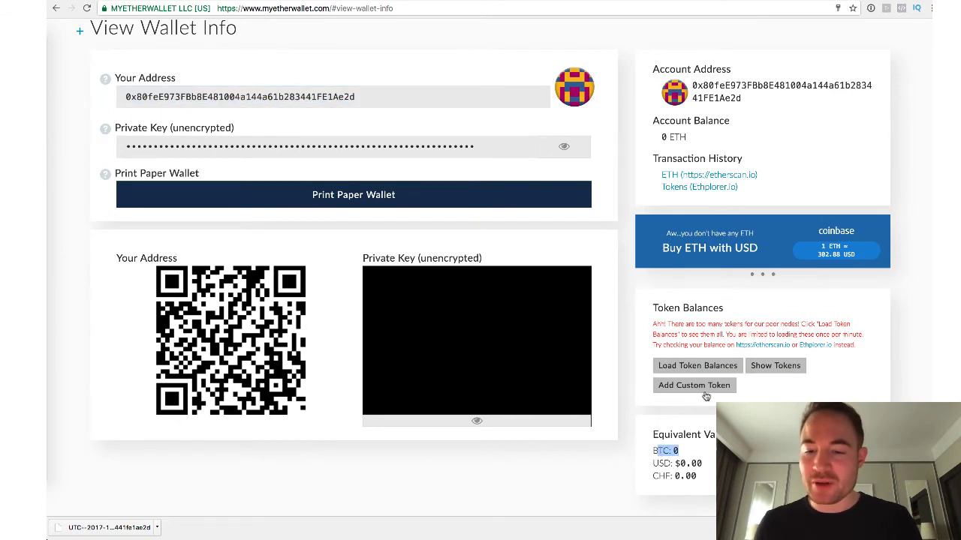
left_click(684, 367)
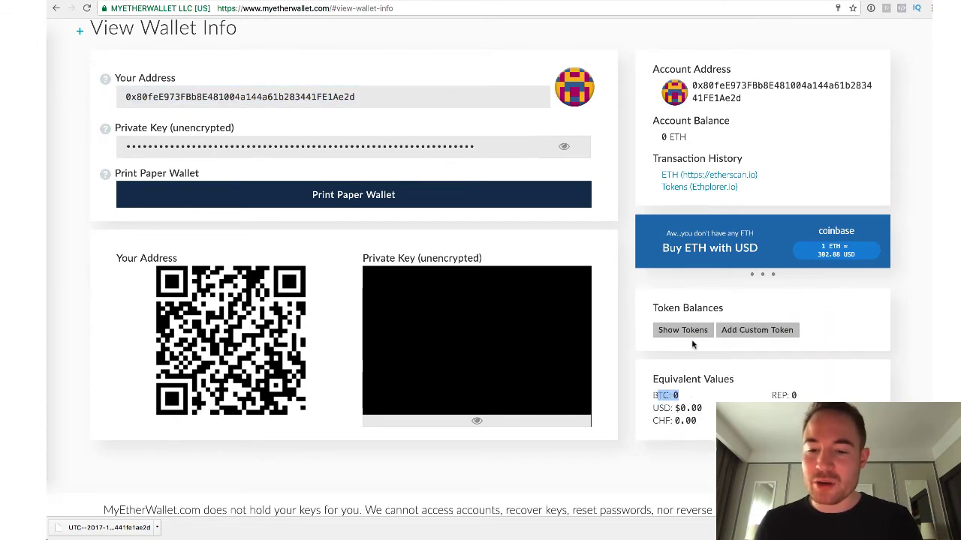
left_click(693, 334)
Look through the whole list of supported tokens and their balances, including ADX and OMG, and return to the wallet address.
scroll(707, 346, "down", 1)
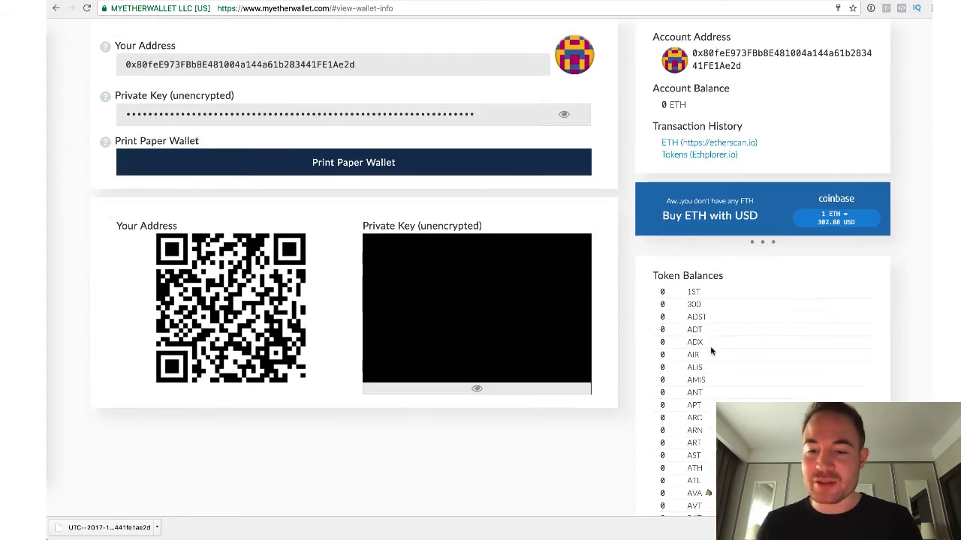
scroll(708, 345, "down", 3)
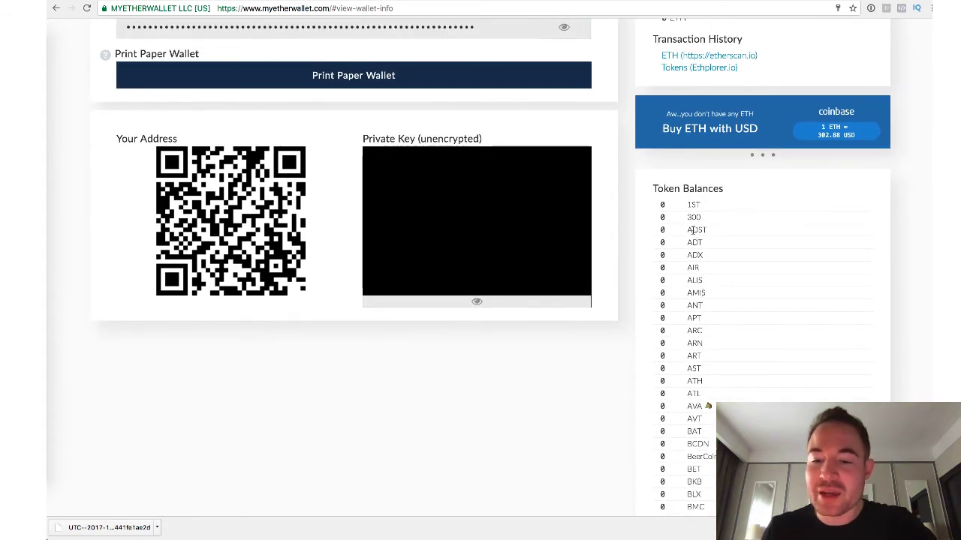
scroll(696, 238, "down", 2)
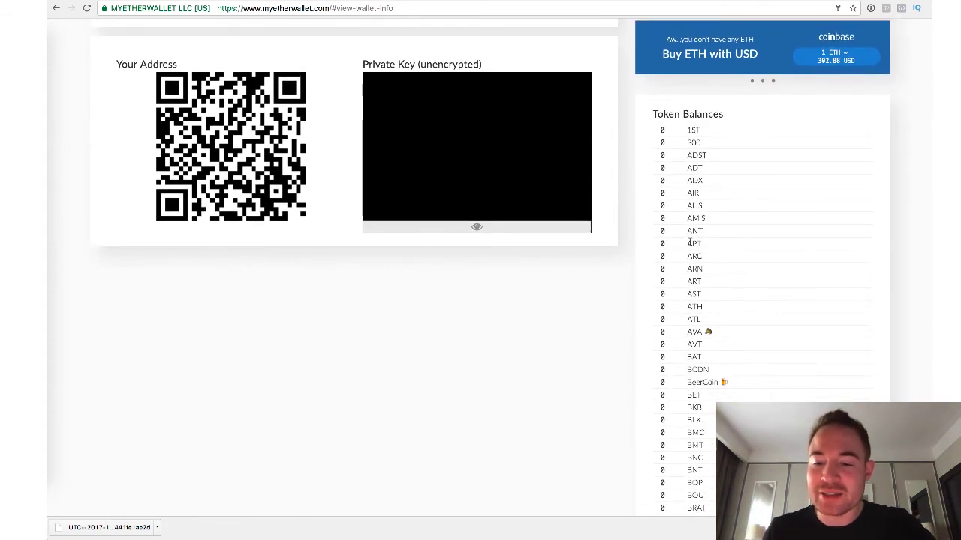
double_click(691, 181)
scroll(714, 278, "down", 3)
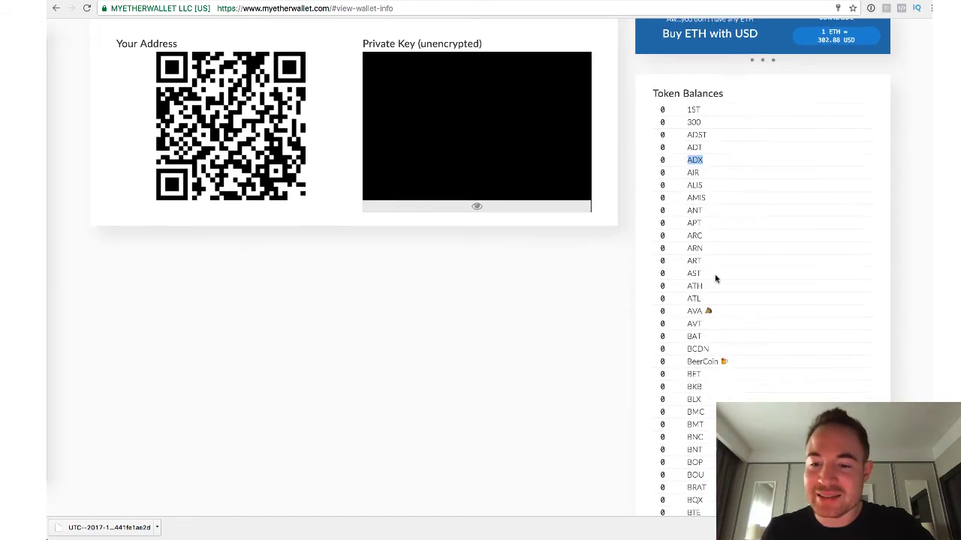
scroll(715, 279, "down", 5)
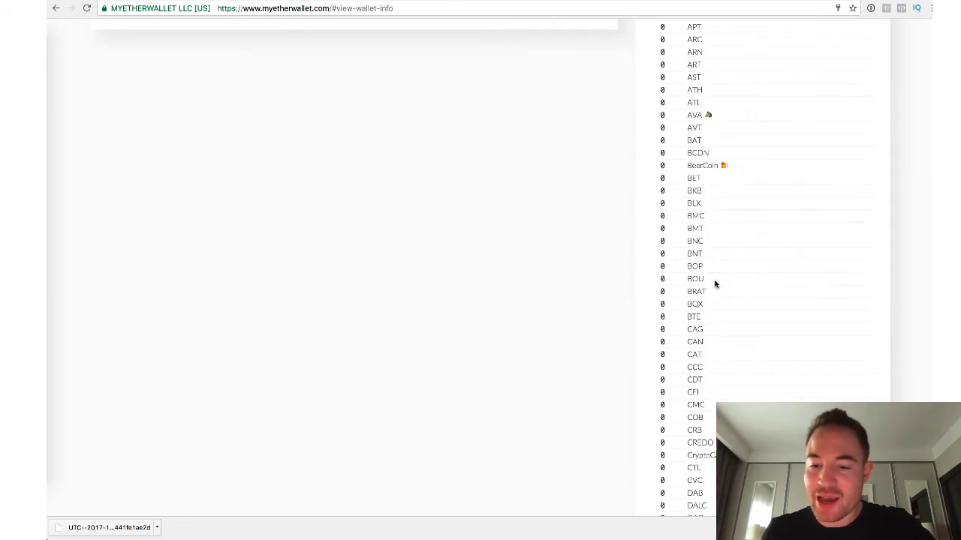
scroll(715, 284, "down", 7)
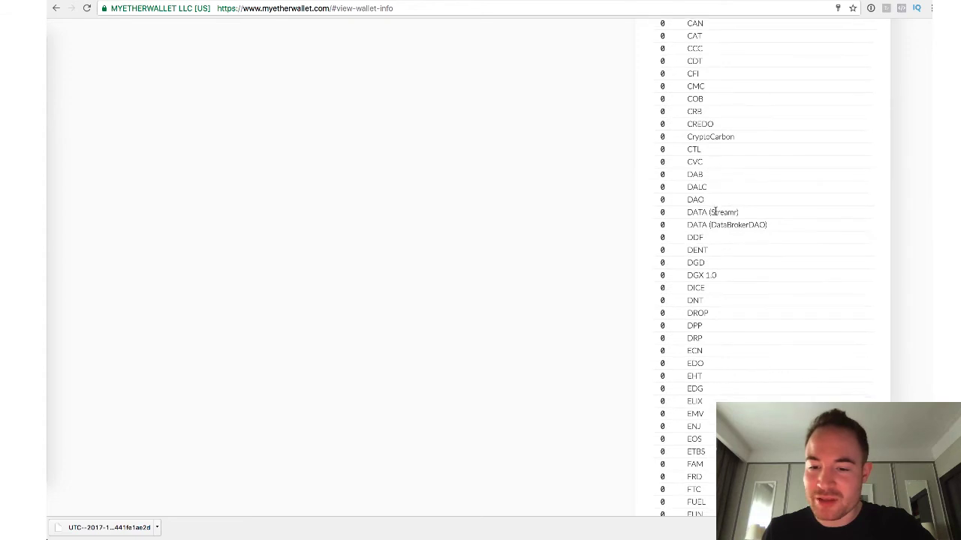
scroll(711, 350, "down", 15)
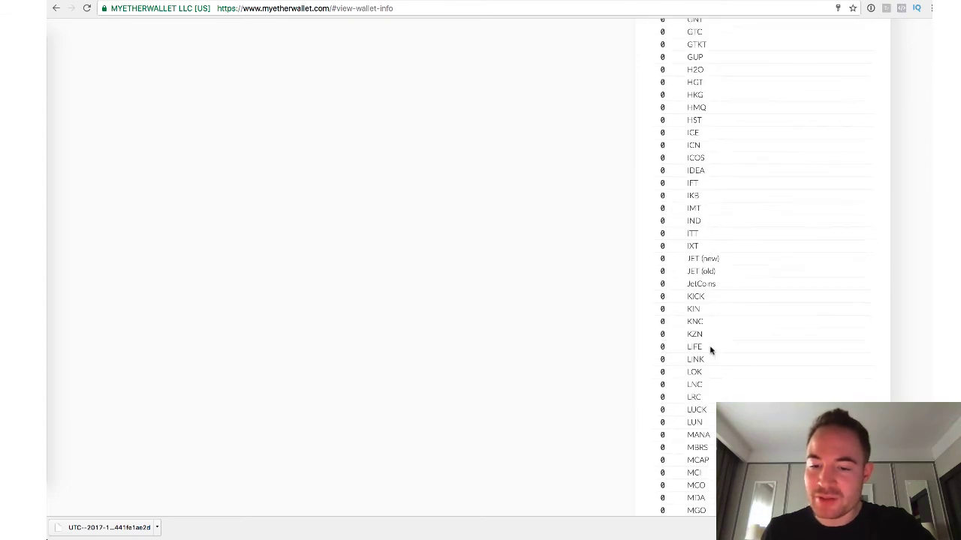
scroll(710, 350, "down", 7)
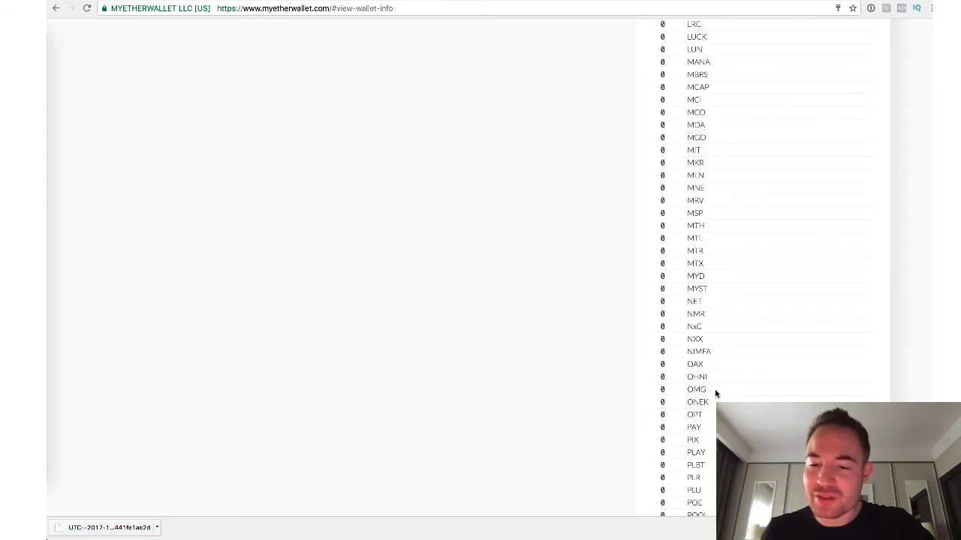
left_click_drag(713, 391, 679, 392)
scroll(690, 386, "down", 18)
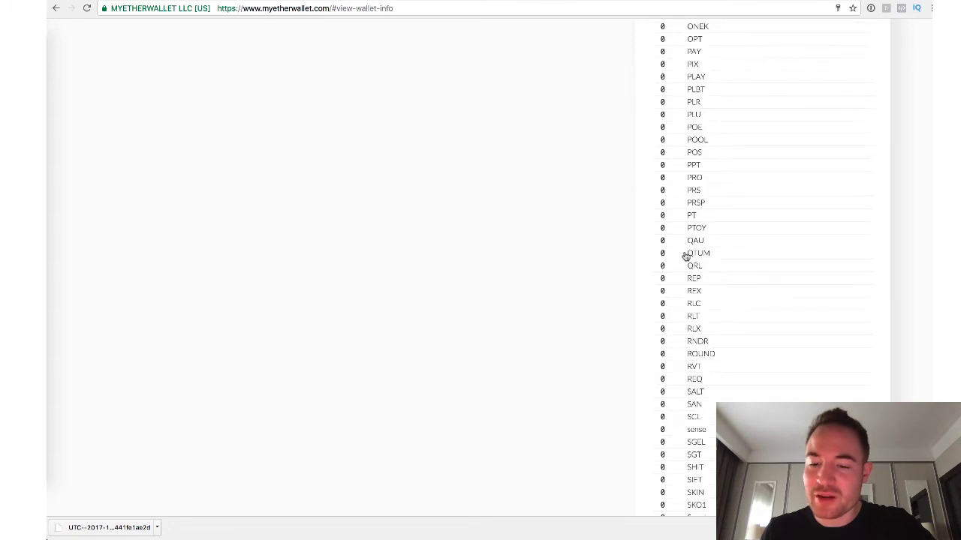
scroll(686, 361, "down", 8)
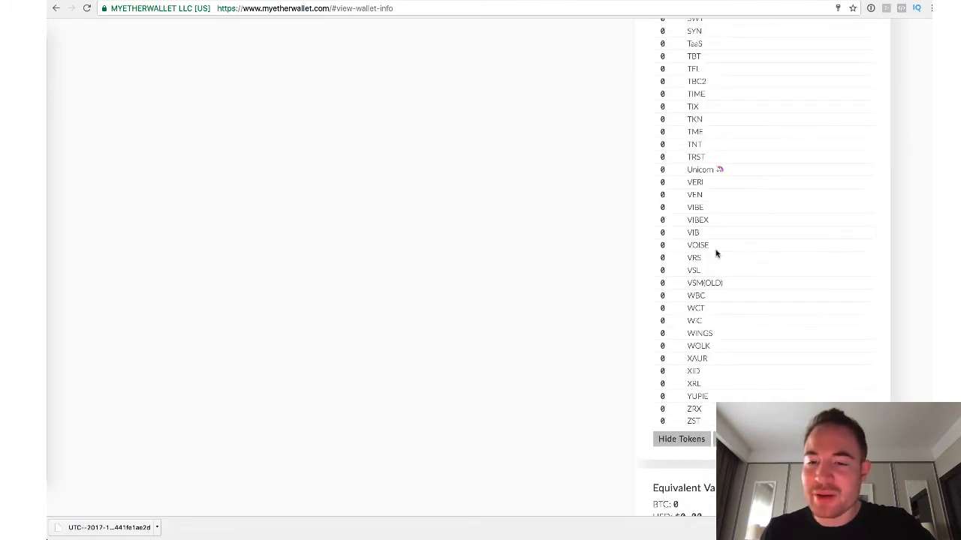
scroll(709, 240, "up", 20)
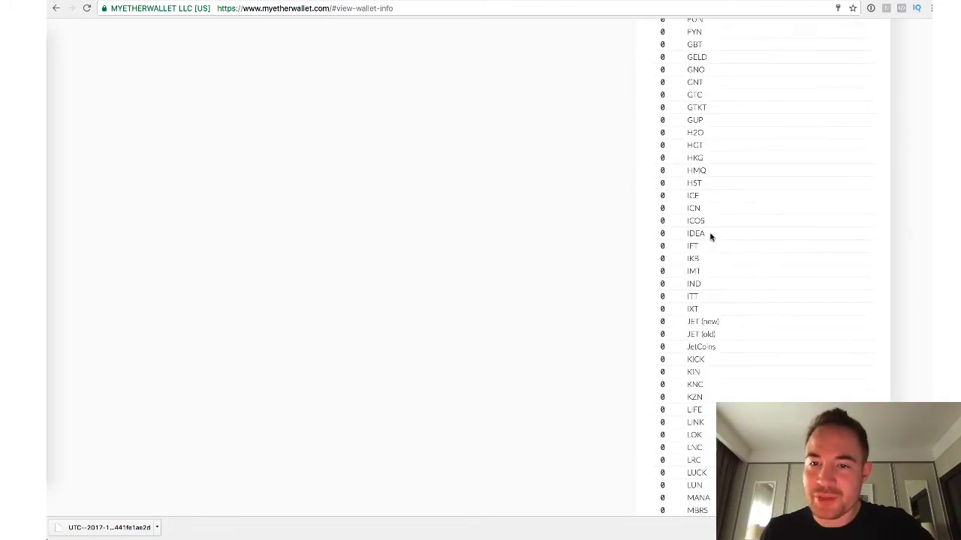
scroll(710, 237, "up", 6)
scroll(706, 237, "down", 5)
scroll(702, 237, "up", 2)
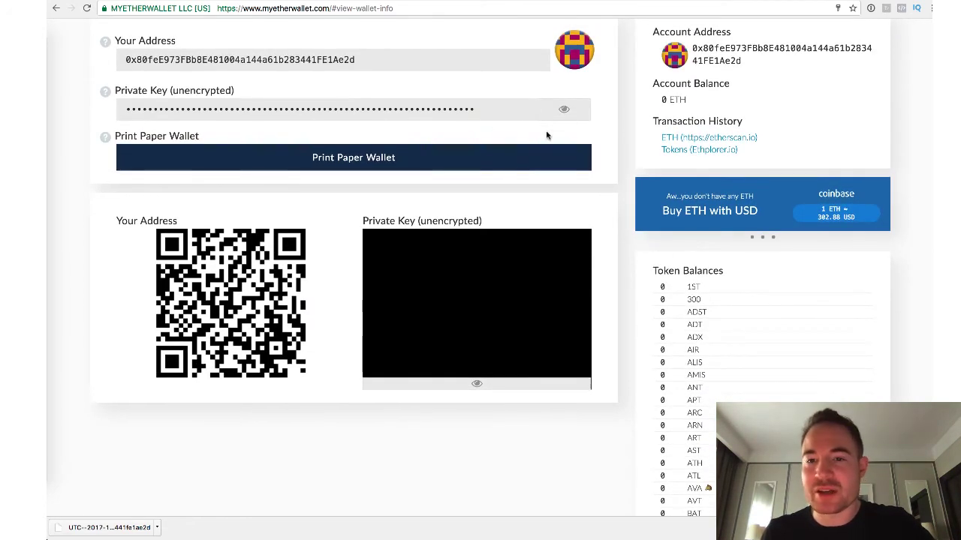
scroll(764, 174, "up", 3)
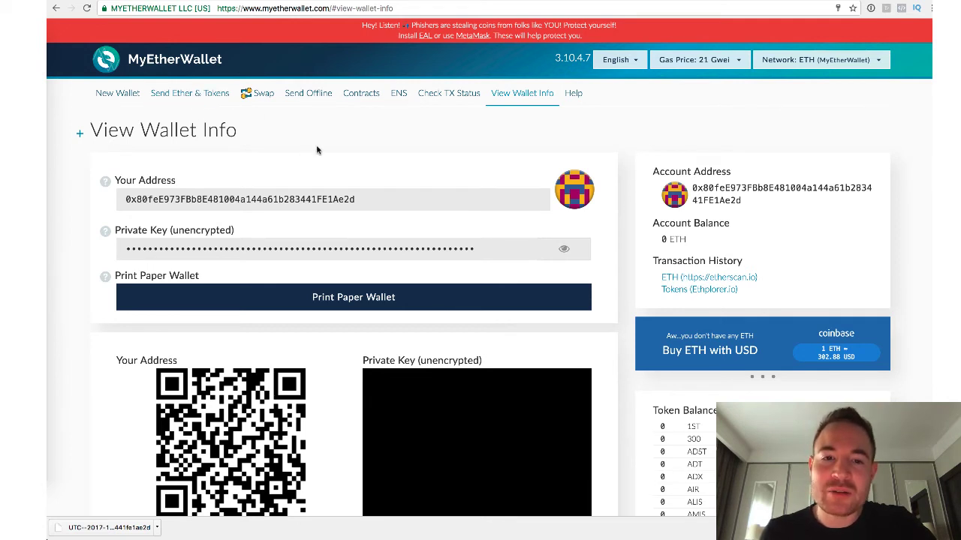
Reload the View Wallet Info page.
left_click(522, 94)
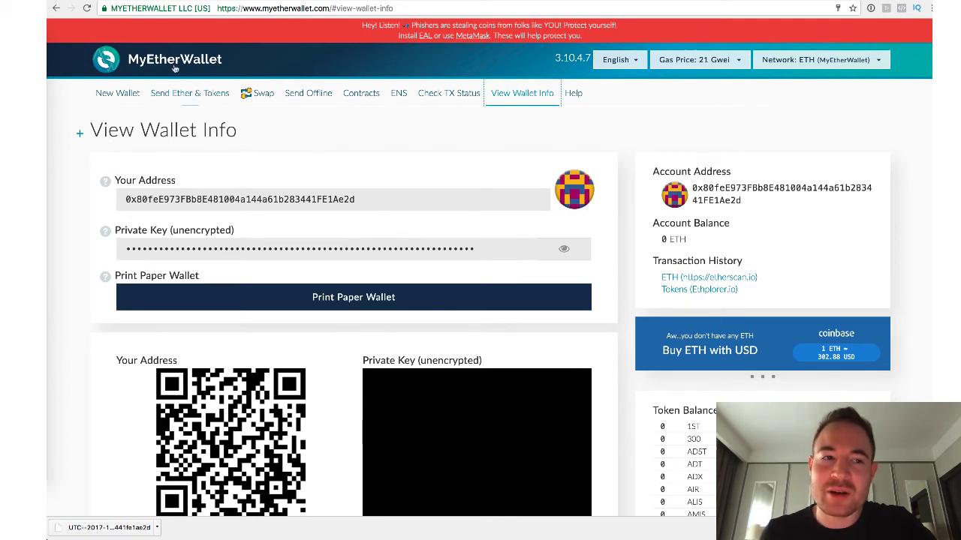
left_click(85, 8)
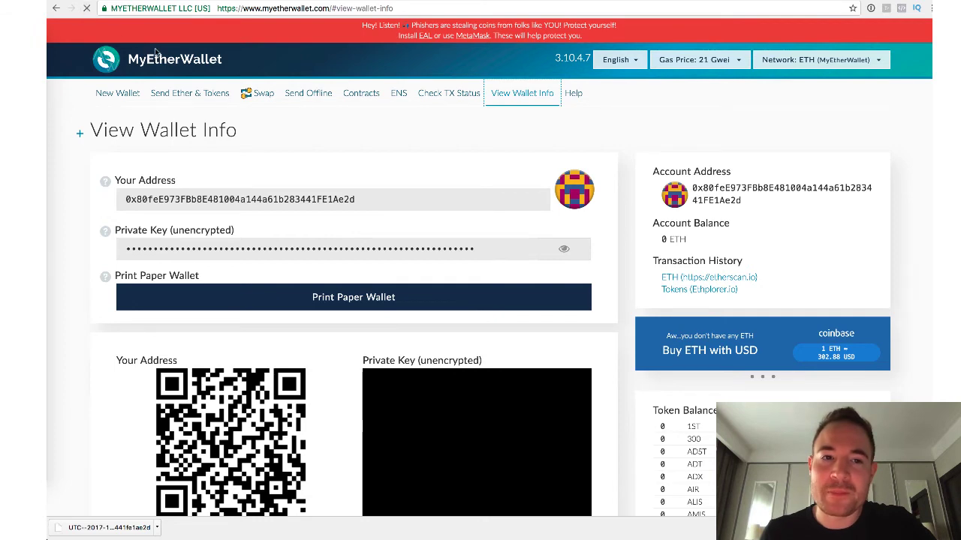